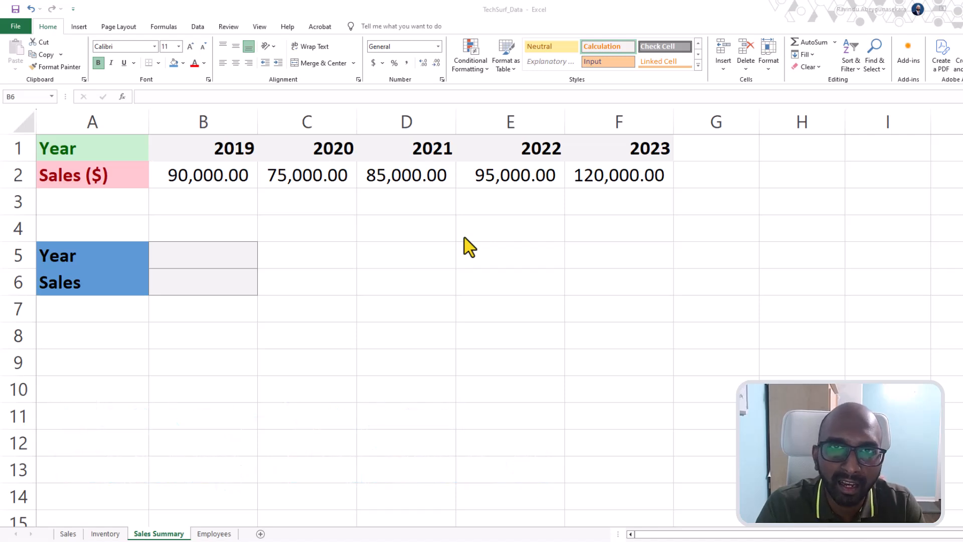
{"action": "left_click", "coordinate": [236, 199]}
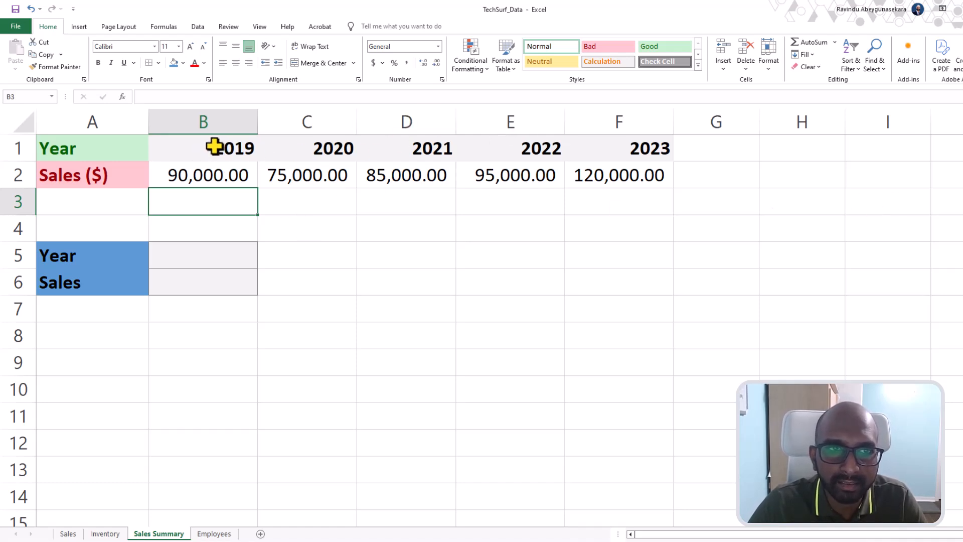
{"action": "left_click", "coordinate": [230, 149]}
{"action": "left_click_drag", "start_coordinate": [229, 149], "coordinate": [604, 181]}
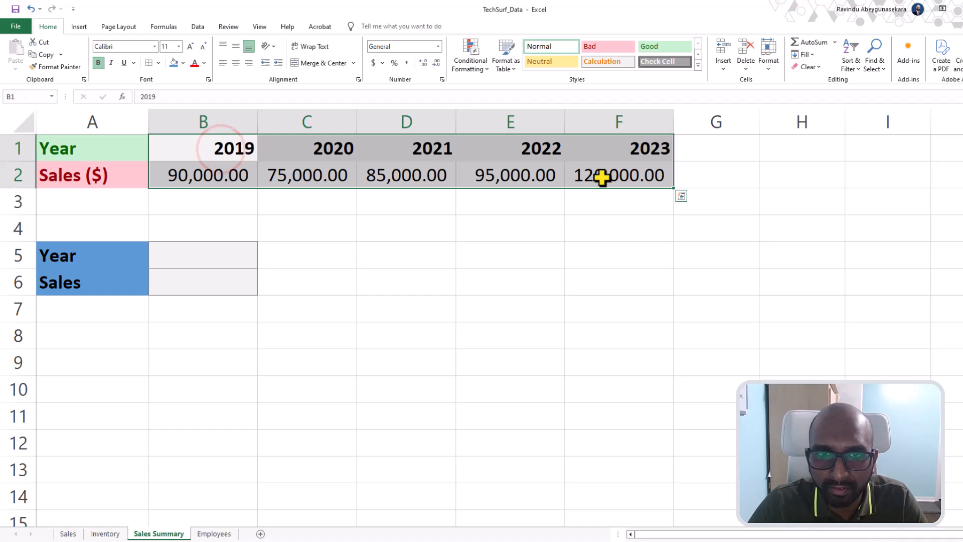
{"action": "left_click", "coordinate": [292, 202]}
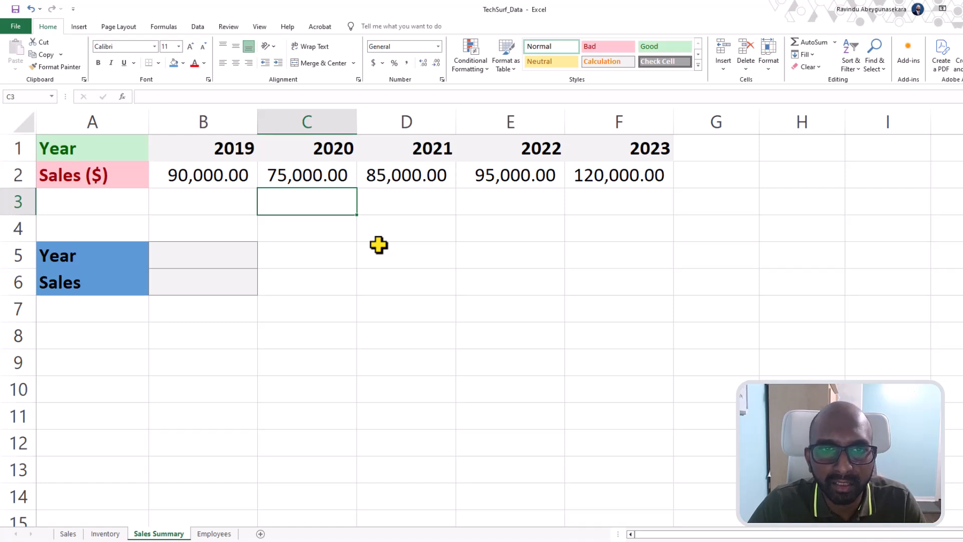
Step: Enter 2020 as the lookup year in cell B5
{"action": "left_click", "coordinate": [196, 254]}
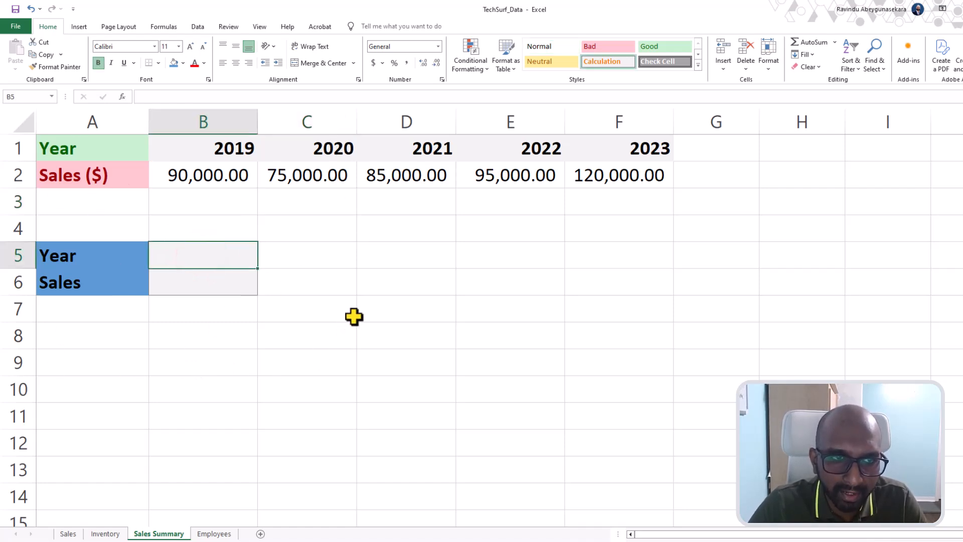
{"action": "left_click", "coordinate": [339, 277]}
{"action": "left_click", "coordinate": [164, 252]}
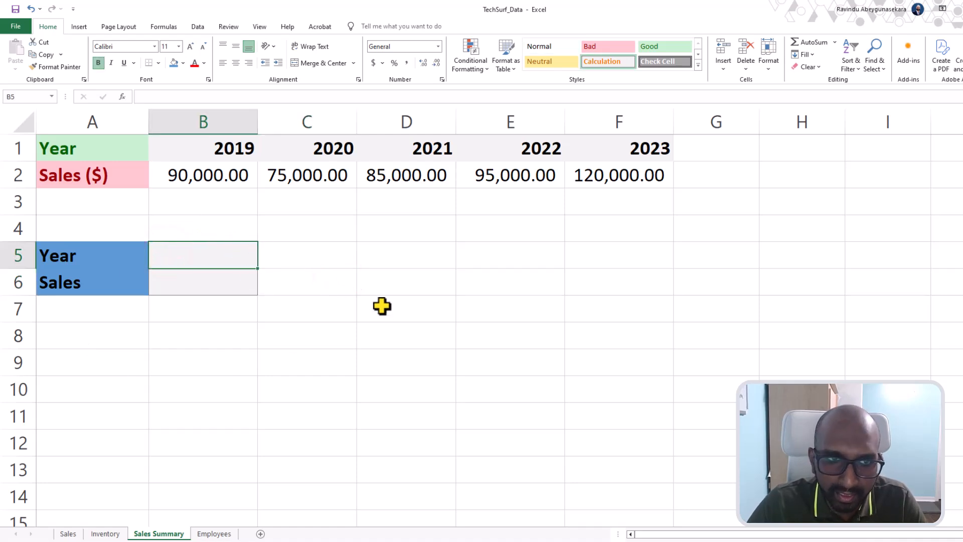
{"action": "left_click", "coordinate": [202, 232]}
{"action": "left_click", "coordinate": [209, 256]}
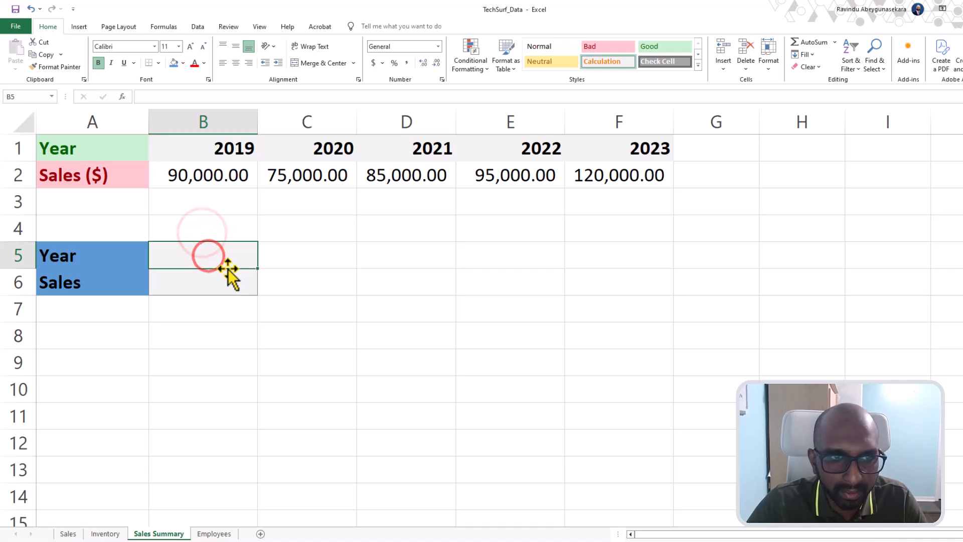
{"action": "type", "text": "2020"}
{"action": "left_click", "coordinate": [361, 296]}
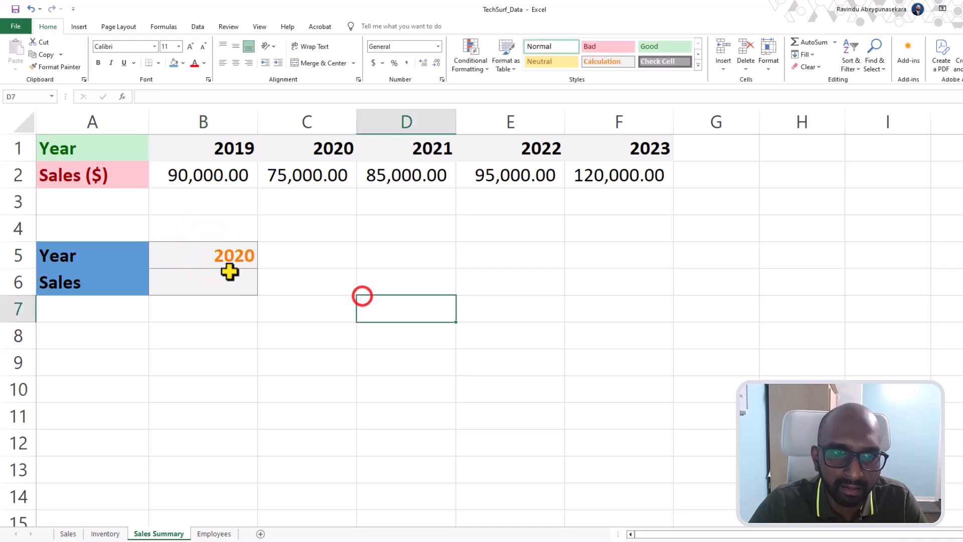
Step: Start an HLOOKUP formula in the Sales cell B6 with the absolute reference $B$5 as the lookup value
{"action": "left_click", "coordinate": [226, 279]}
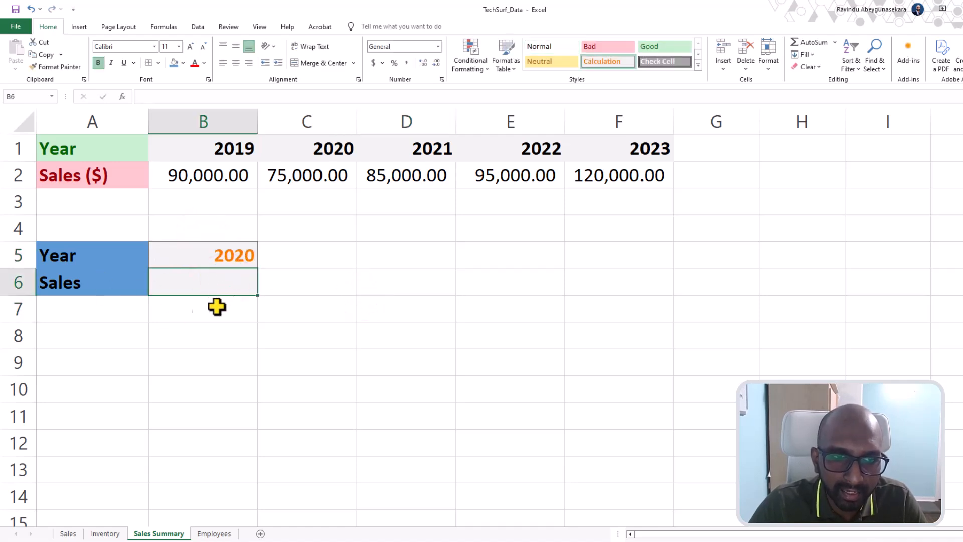
{"action": "left_click", "coordinate": [248, 254]}
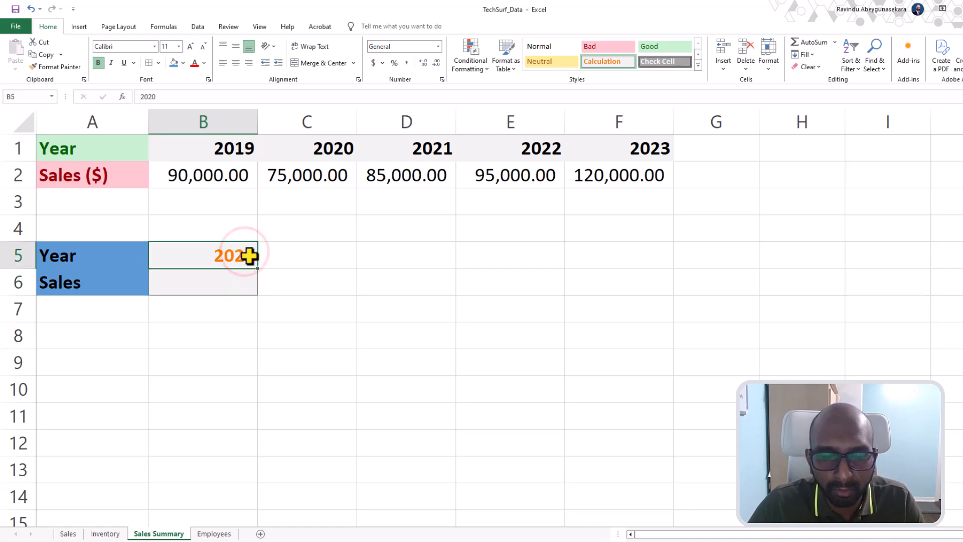
{"action": "left_click", "coordinate": [234, 279]}
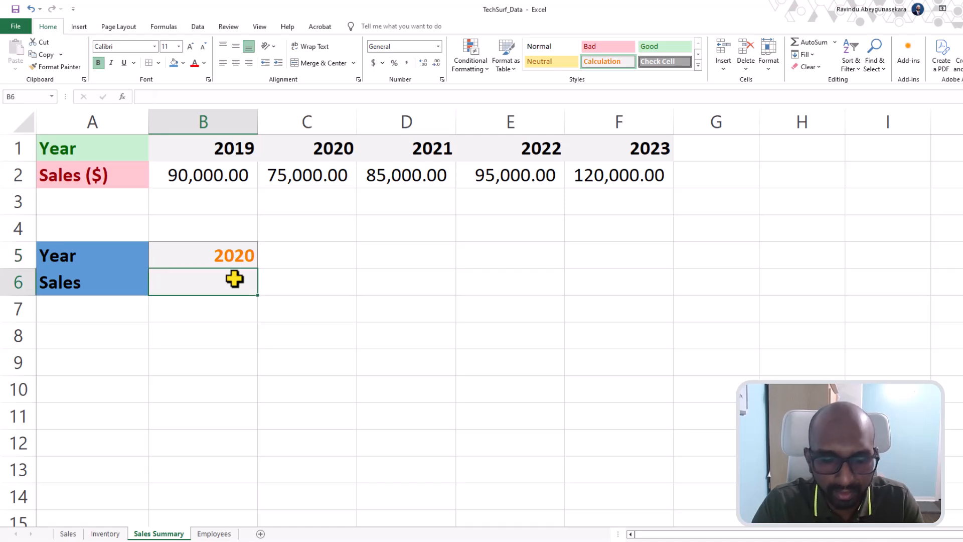
{"action": "type", "text": "=hl"}
{"action": "key", "text": "Tab"}
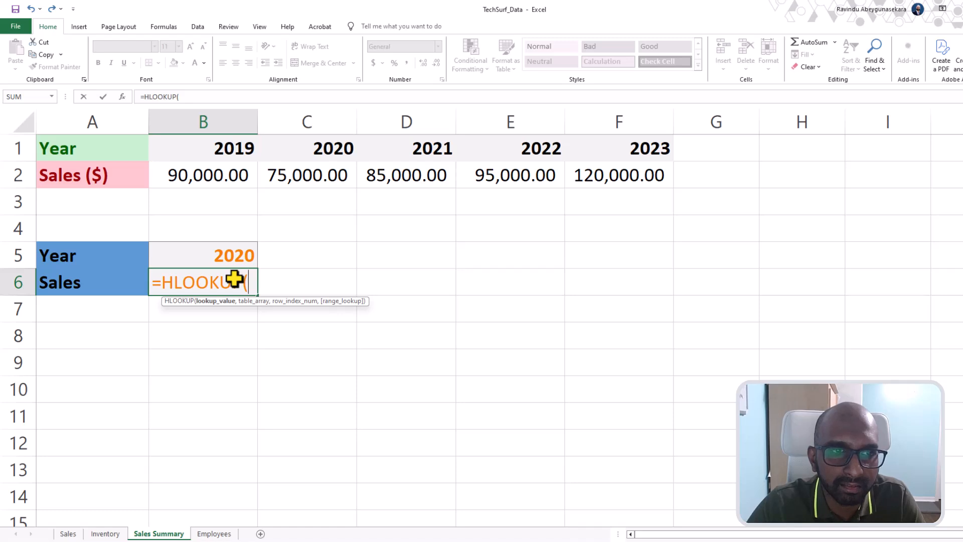
{"action": "key", "text": "Up"}
{"action": "key", "text": "F4"}
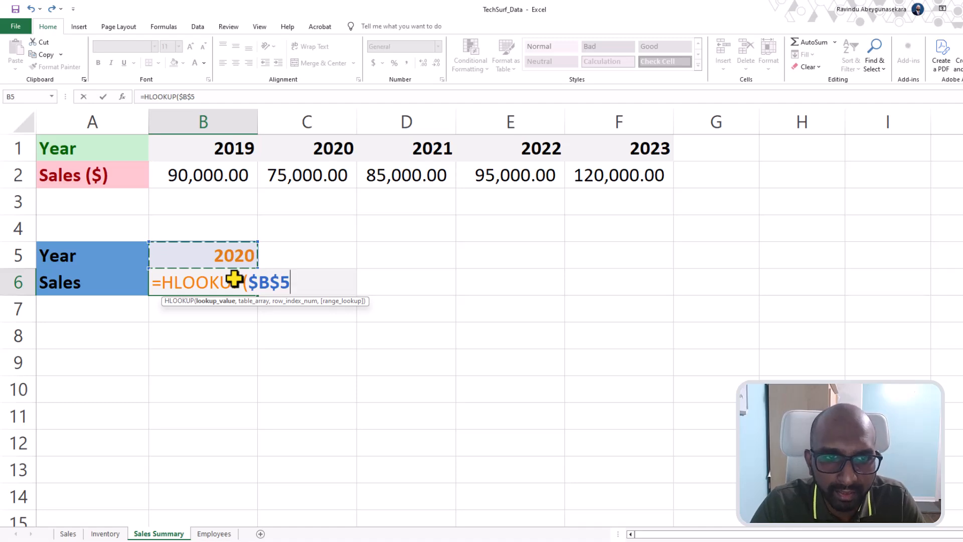
Step: Add the year and sales range as the HLOOKUP table array, with the absolute reference $B$1:$F$2
{"action": "type", "text": ","}
{"action": "left_click_drag", "start_coordinate": [222, 144], "coordinate": [613, 174]}
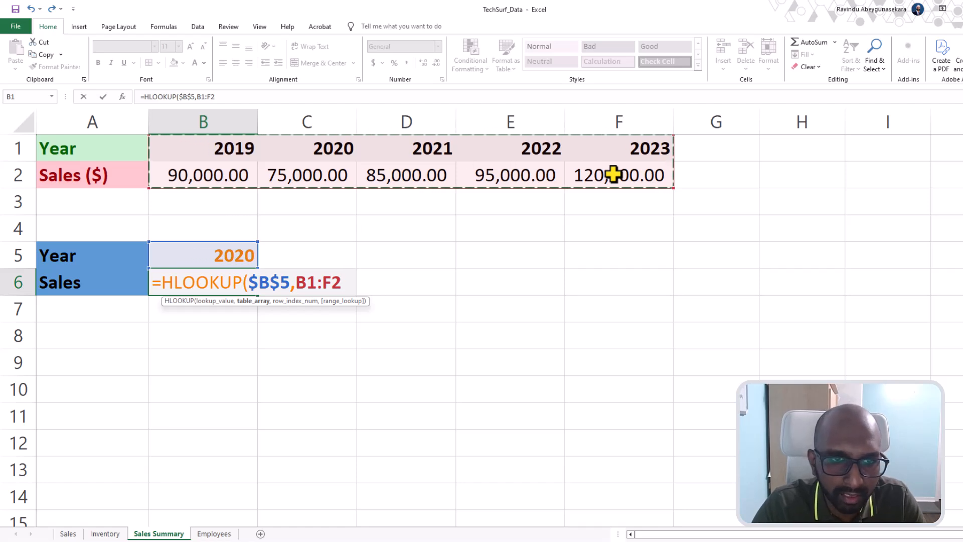
{"action": "key", "text": "F4"}
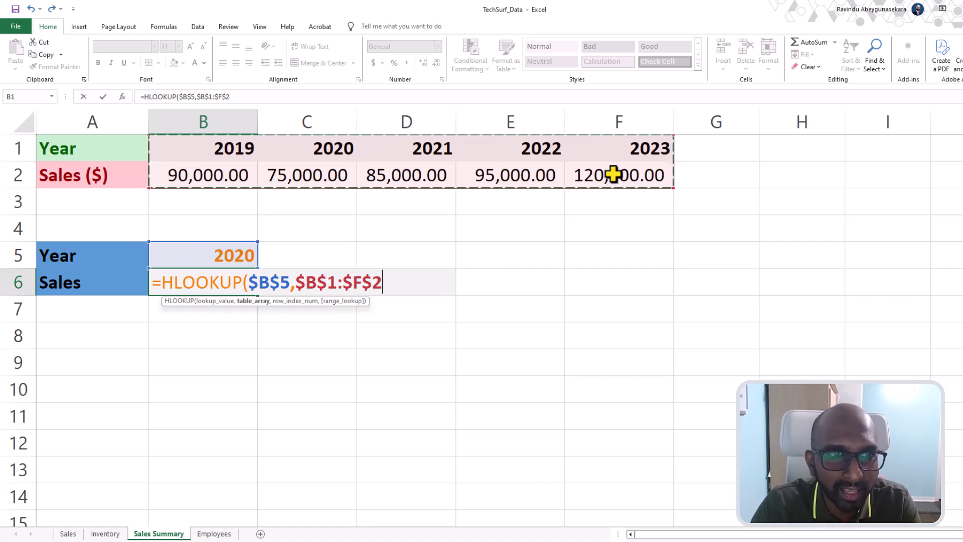
{"action": "type", "text": ","}
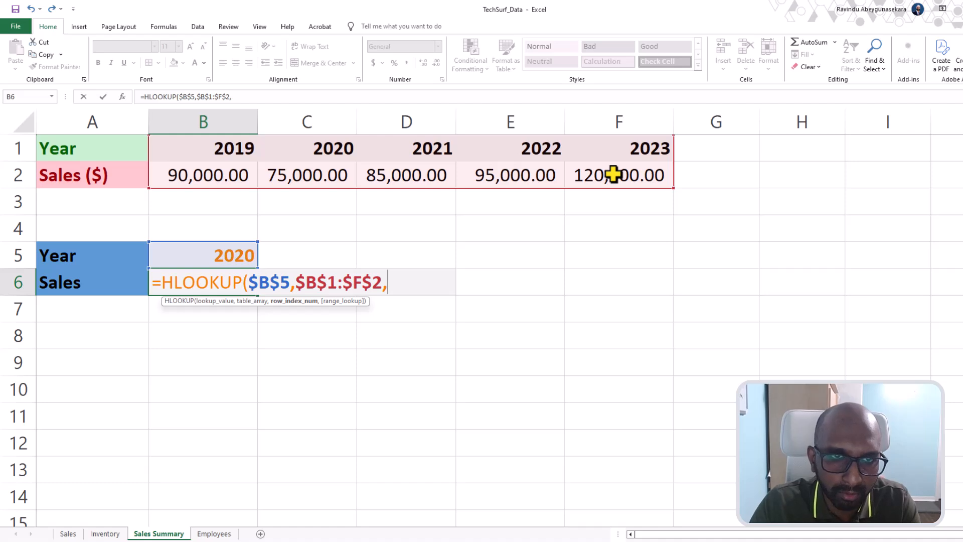
Step: Complete the HLOOKUP formula with row index 2 and FALSE for an exact match
{"action": "type", "text": "2,"}
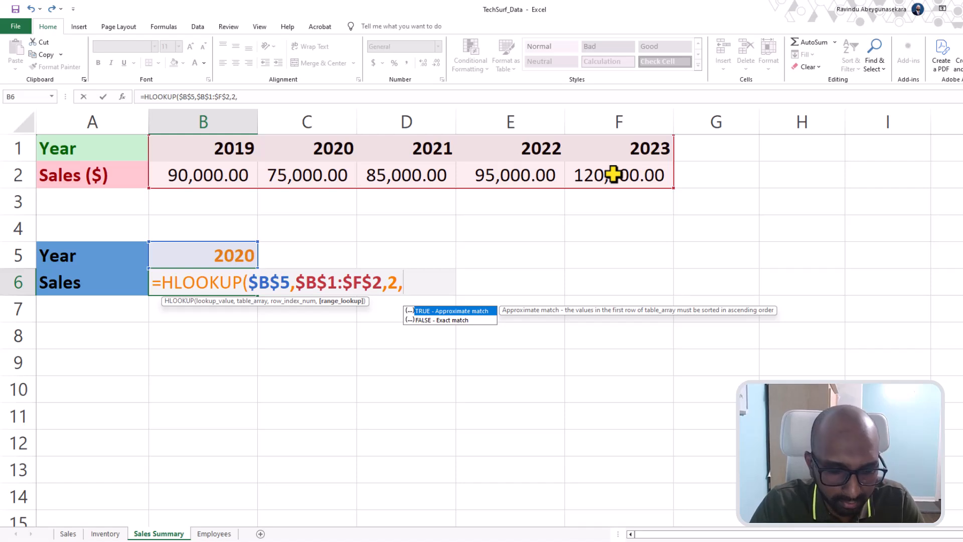
{"action": "type", "text": "false"}
{"action": "key", "text": "Tab"}
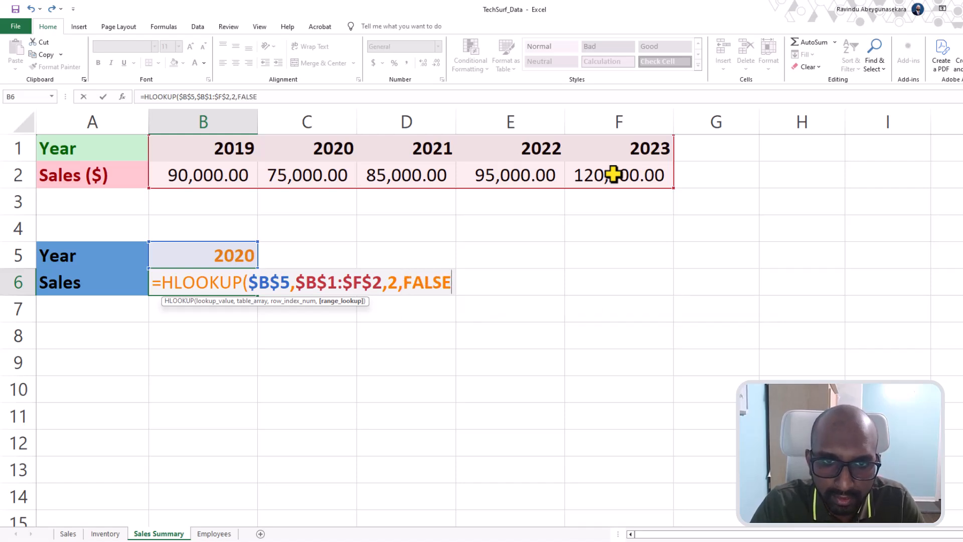
{"action": "type", "text": ")"}
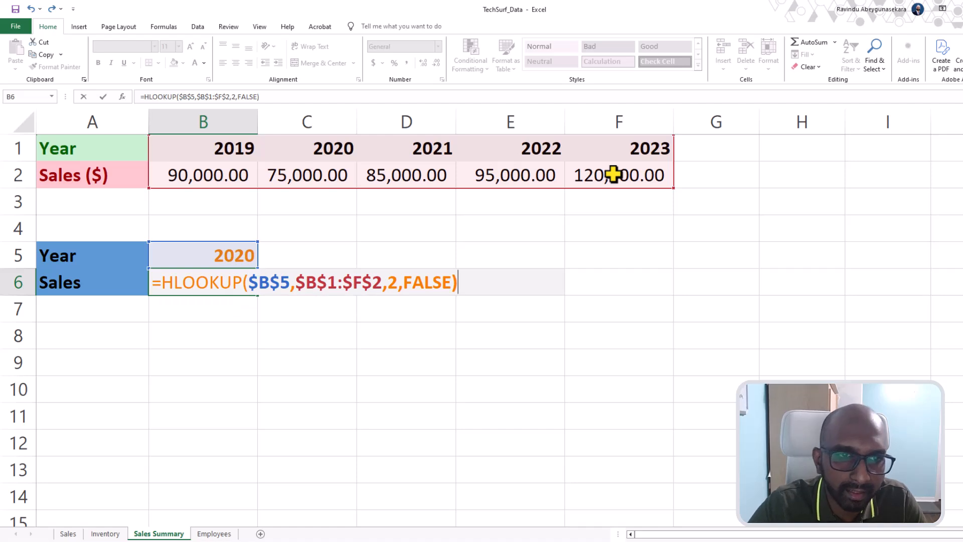
{"action": "key", "text": "Return"}
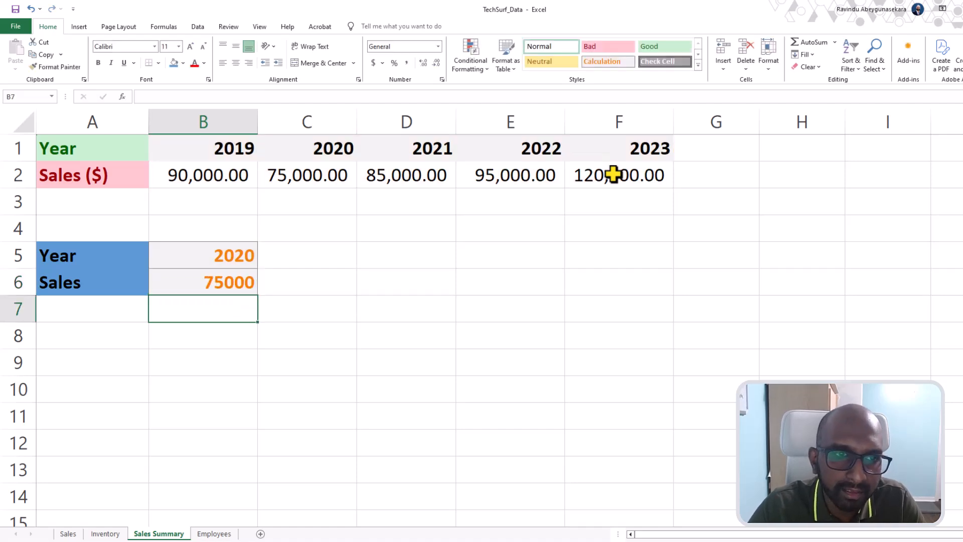
{"action": "key", "text": "Up"}
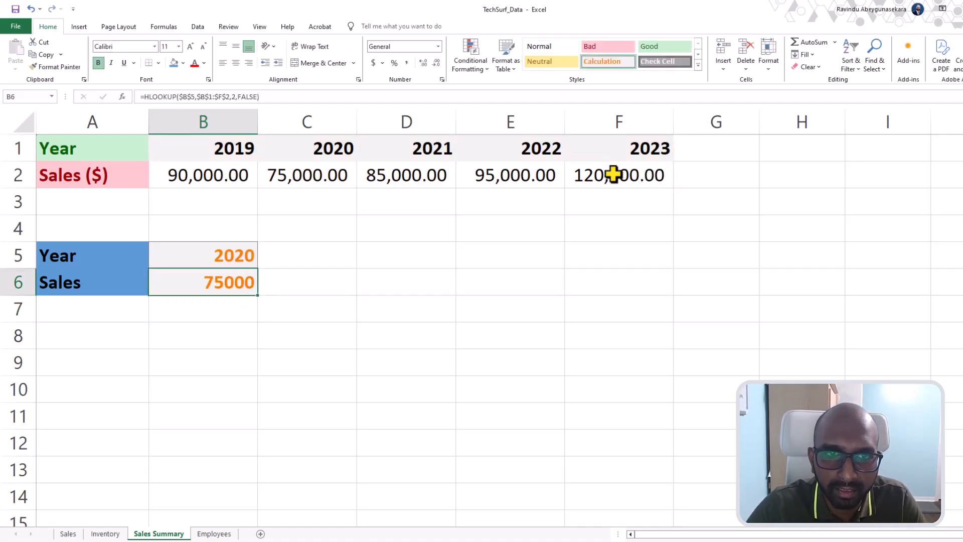
{"action": "key", "text": "Up"}
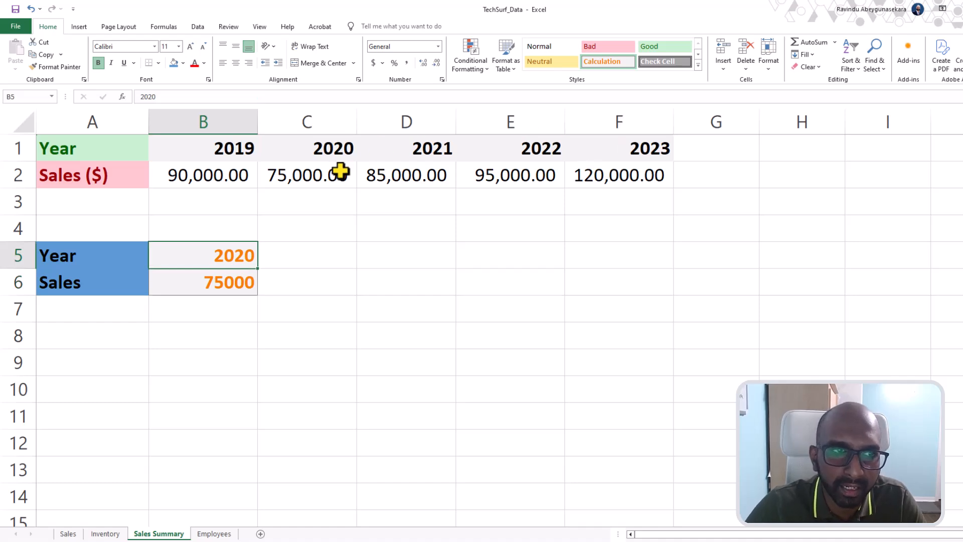
{"action": "left_click", "coordinate": [245, 287]}
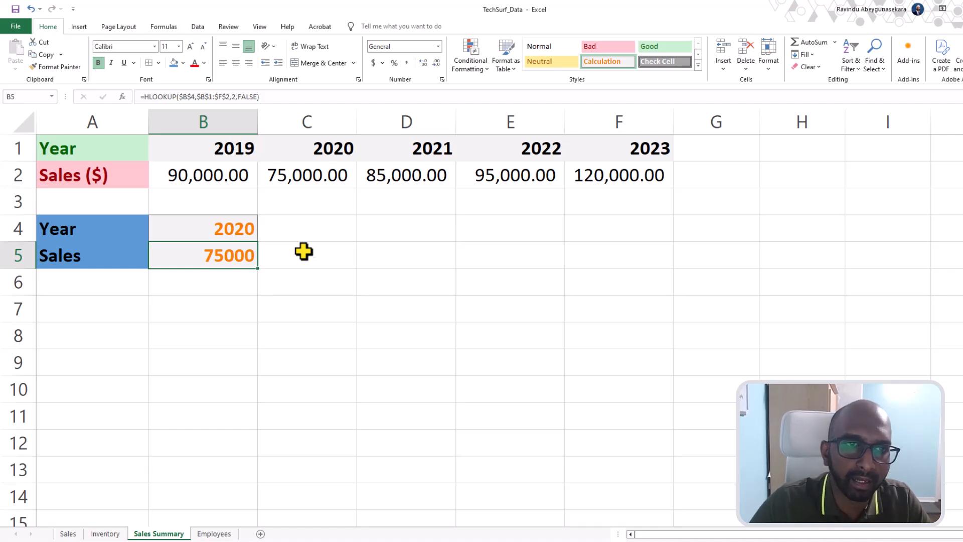
Step: Copy the years in B1:F1 to row 3 starting at B3, and clear the original year cells in row 1
{"action": "left_click_drag", "start_coordinate": [215, 148], "coordinate": [580, 128]}
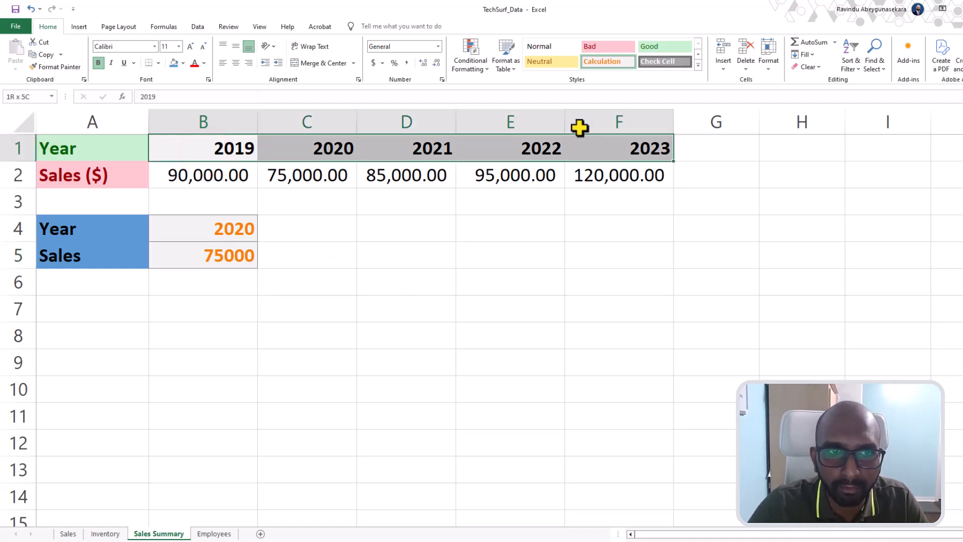
{"action": "key", "text": "ctrl+c"}
{"action": "left_click", "coordinate": [207, 200]}
{"action": "key", "text": "ctrl+v"}
{"action": "left_click_drag", "start_coordinate": [227, 148], "coordinate": [612, 143]}
{"action": "key", "text": "Delete"}
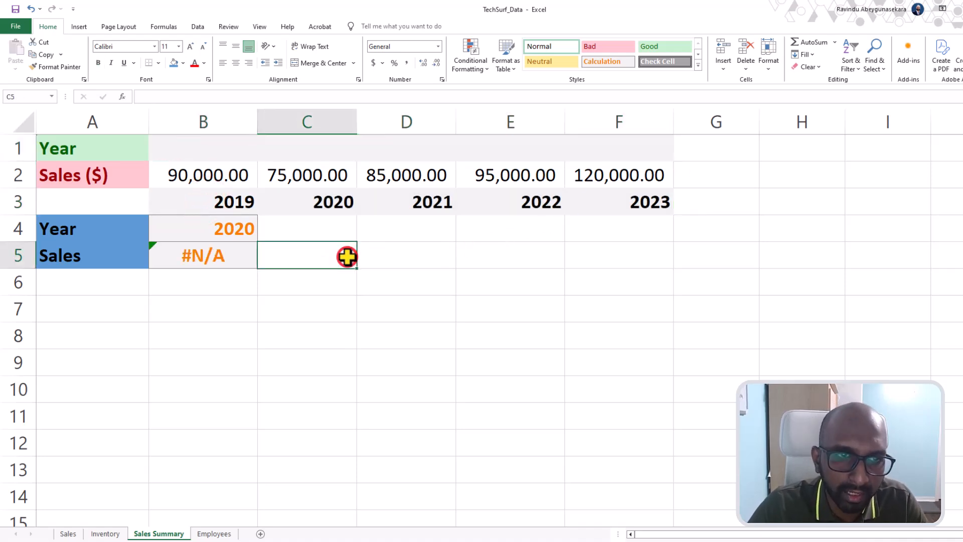
Step: Undo the clearing of the years in row 1 and delete their copies from B3:F3
{"action": "key", "text": "ctrl+z"}
{"action": "left_click_drag", "start_coordinate": [173, 201], "coordinate": [632, 211]}
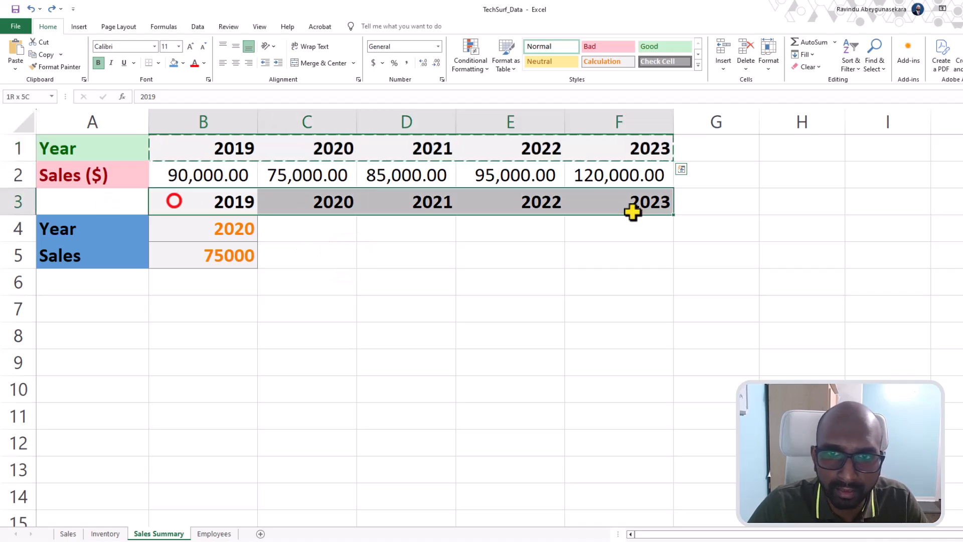
{"action": "key", "text": "Delete"}
{"action": "left_click", "coordinate": [394, 267]}
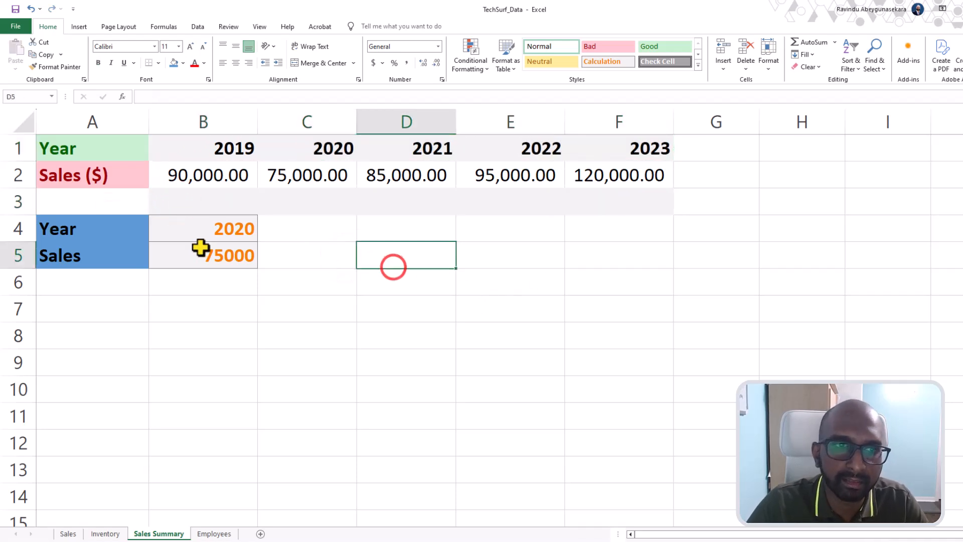
Step: Change the lookup year in cell B4 to 2050
{"action": "left_click", "coordinate": [203, 252]}
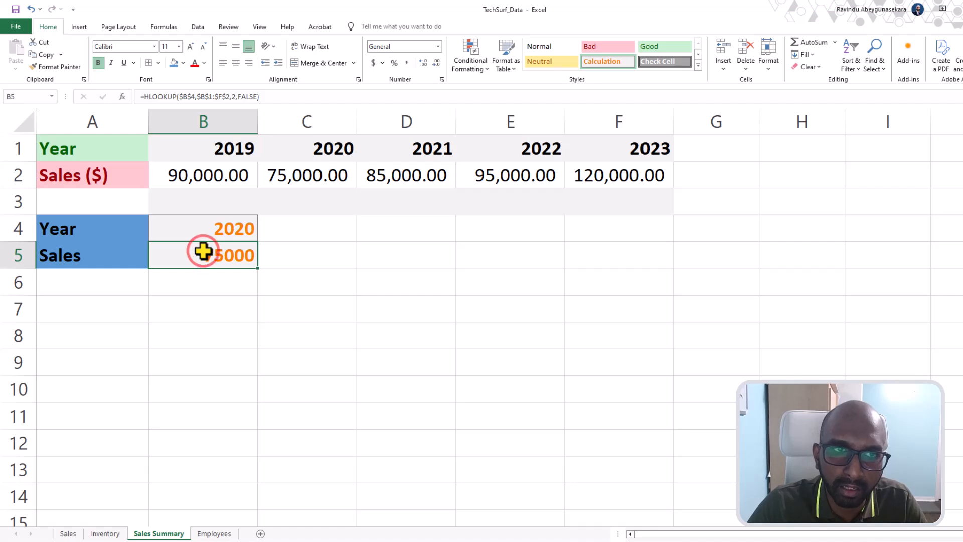
{"action": "left_click", "coordinate": [248, 229]}
{"action": "type", "text": "2050"}
{"action": "key", "text": "Return"}
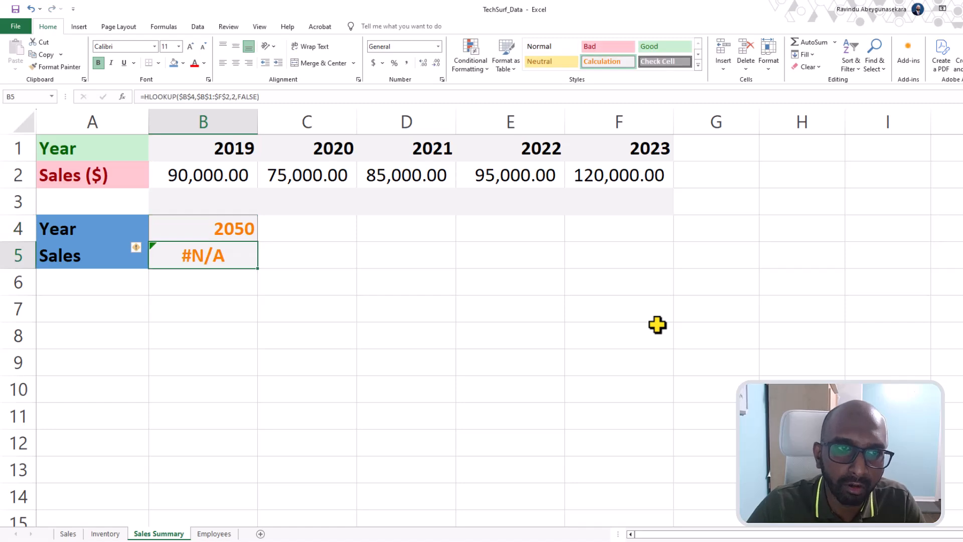
{"action": "left_click", "coordinate": [249, 233]}
{"action": "left_click_drag", "start_coordinate": [233, 154], "coordinate": [652, 151]}
{"action": "left_click", "coordinate": [460, 265]}
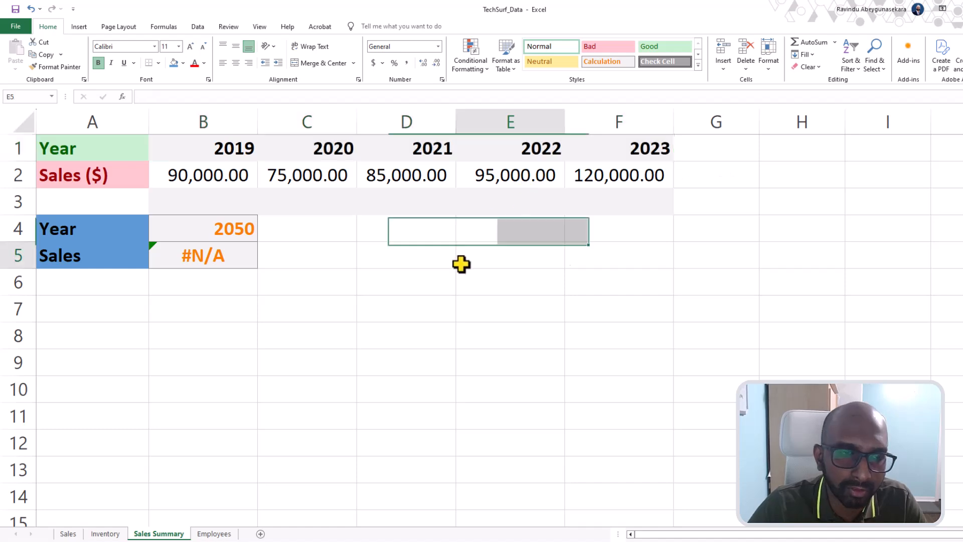
{"action": "left_click", "coordinate": [213, 232]}
{"action": "left_click", "coordinate": [189, 255]}
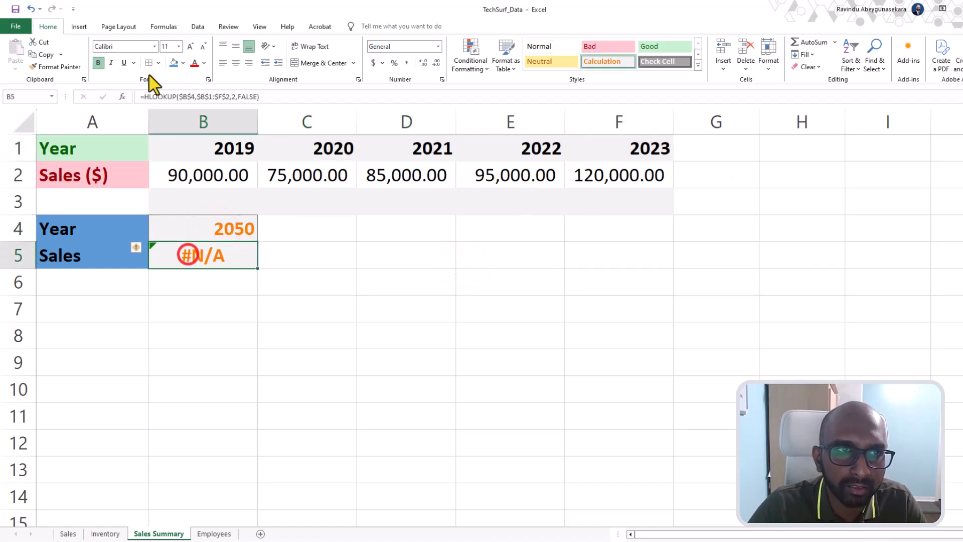
{"action": "type", "text": "if"}
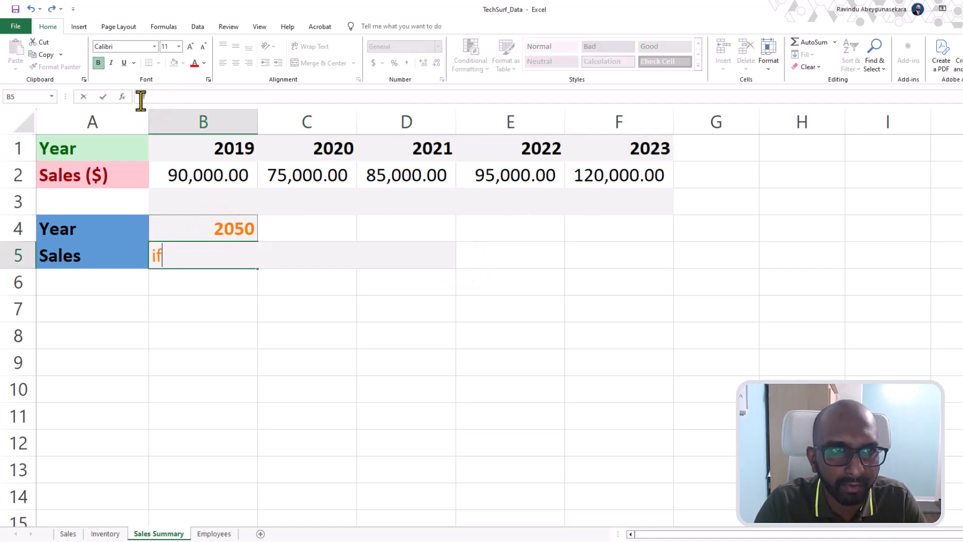
{"action": "key", "text": "Tab"}
{"action": "key", "text": "Left"}
{"action": "key", "text": "ctrl+z"}
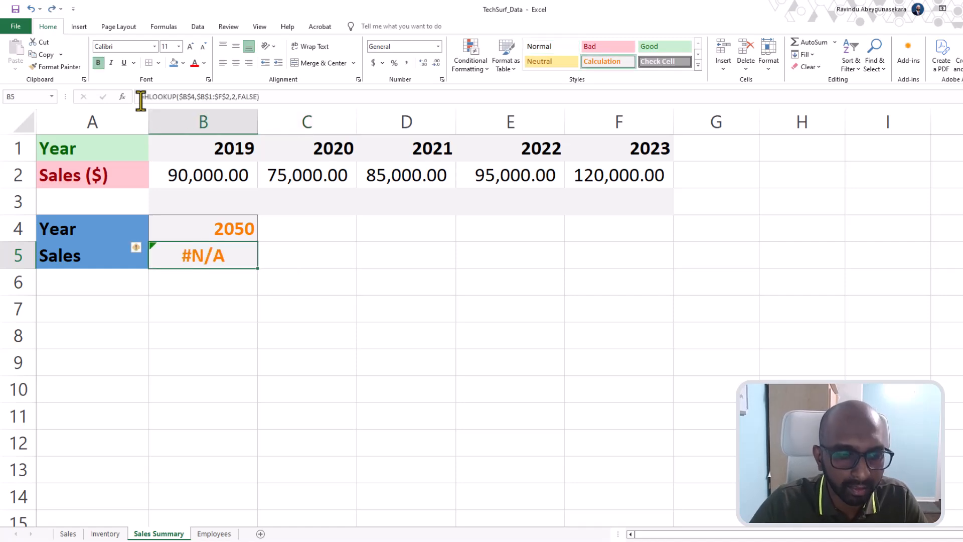
Step: Wrap the HLOOKUP formula in cell B5 in IFERROR with "Not Found" as the value if an error occurs
{"action": "key", "text": "F2"}
{"action": "left_click", "coordinate": [140, 98]}
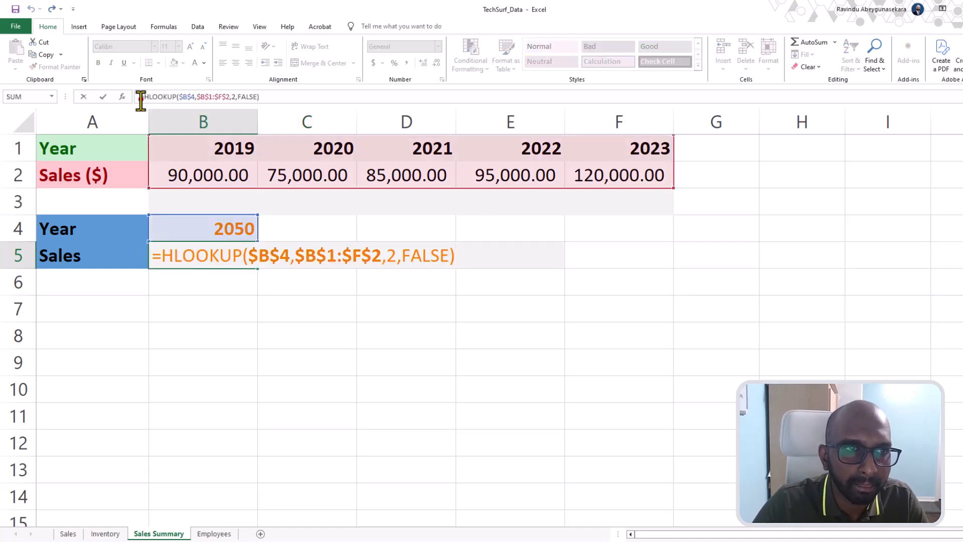
{"action": "type", "text": "if"}
{"action": "key", "text": "Tab"}
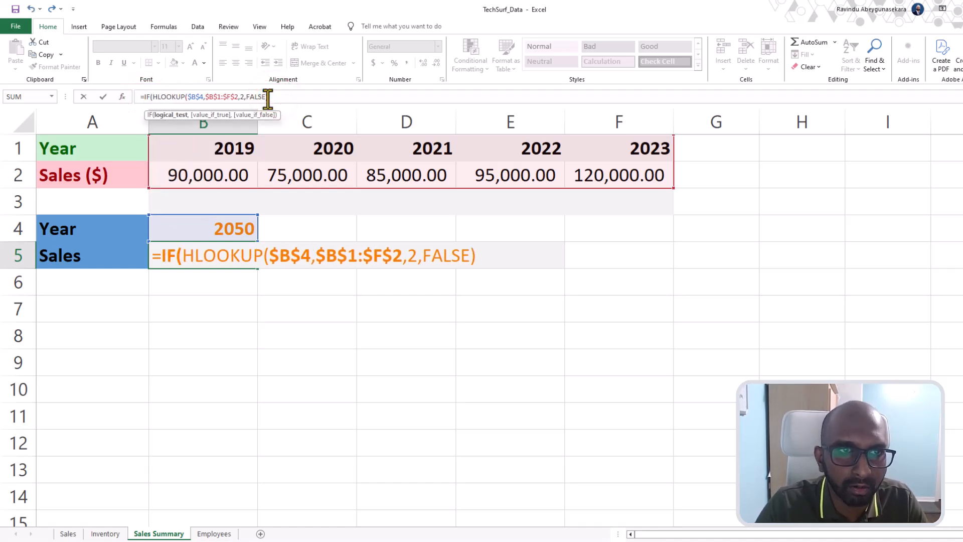
{"action": "left_click", "coordinate": [147, 94]}
{"action": "type", "text": "error"}
{"action": "left_click", "coordinate": [320, 94]}
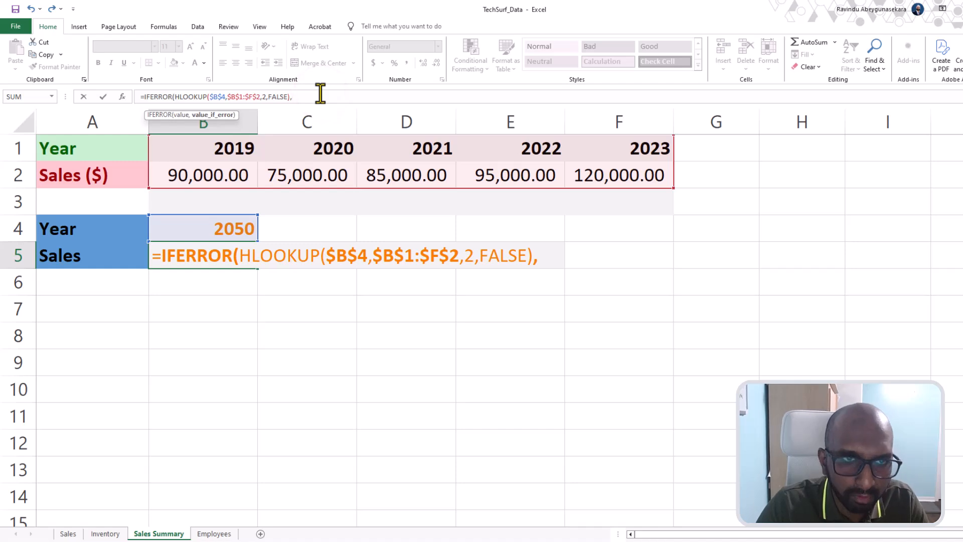
{"action": "type", "text": ",\"Not"}
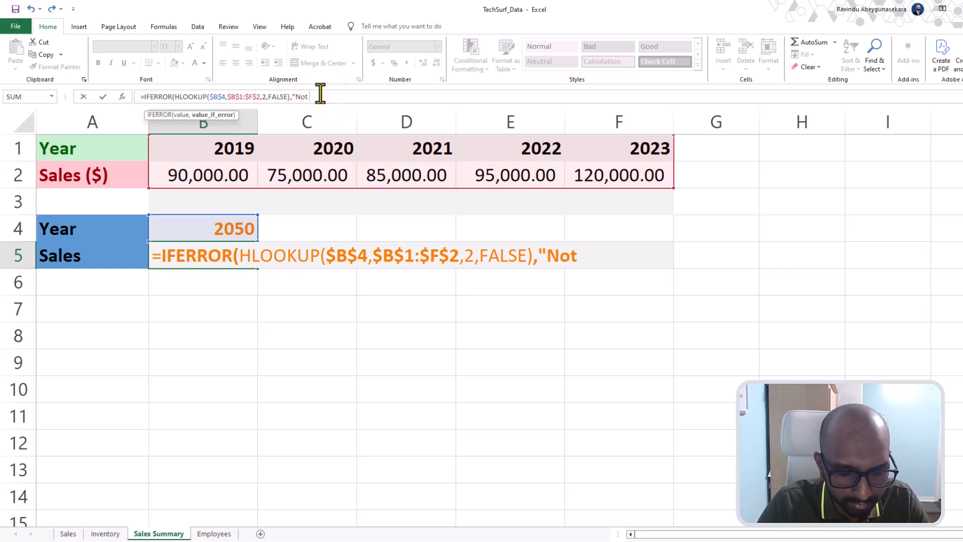
{"action": "type", "text": " Found\")"}
{"action": "key", "text": "Return"}
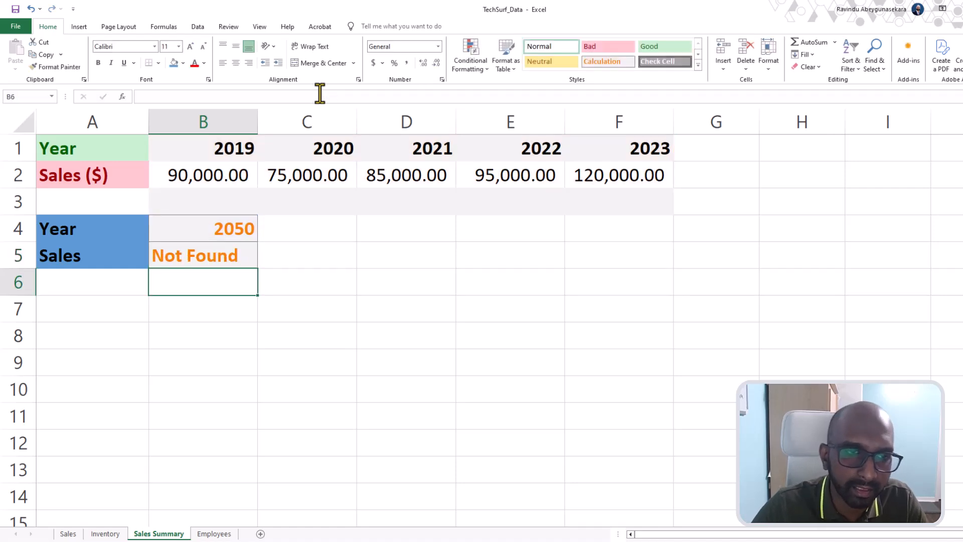
{"action": "left_click", "coordinate": [237, 256]}
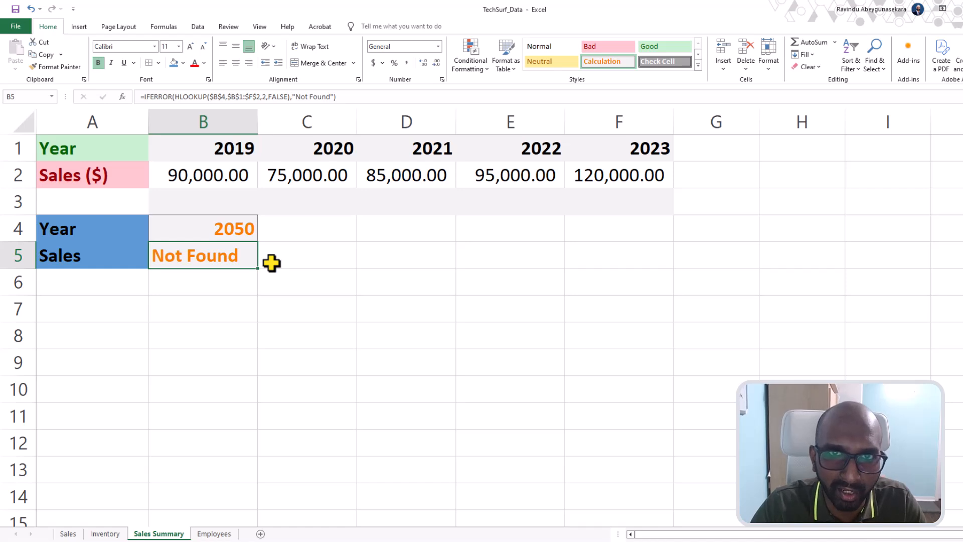
Step: Test the formula by entering 2019 and 2030 in turn as the lookup year in cell B4
{"action": "left_click", "coordinate": [235, 231]}
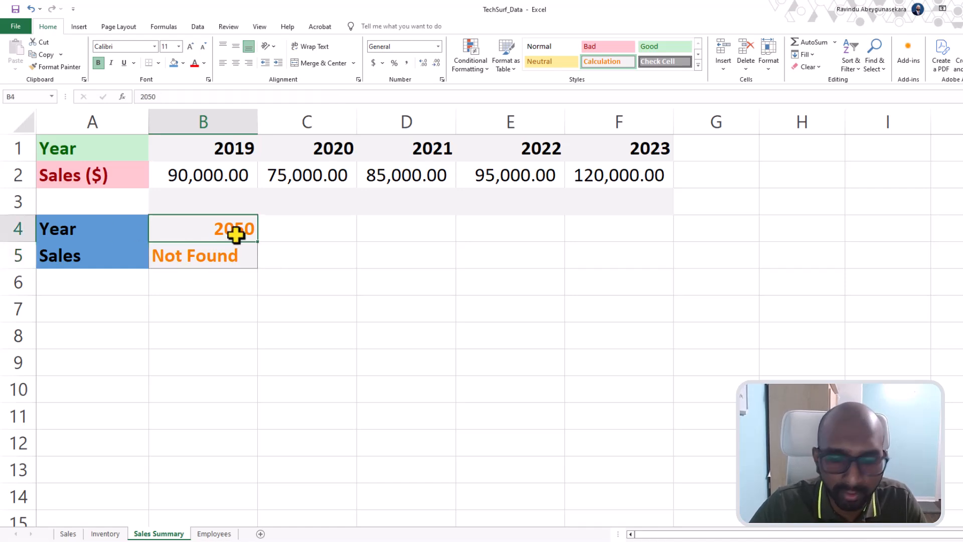
{"action": "type", "text": "2019"}
{"action": "key", "text": "Return"}
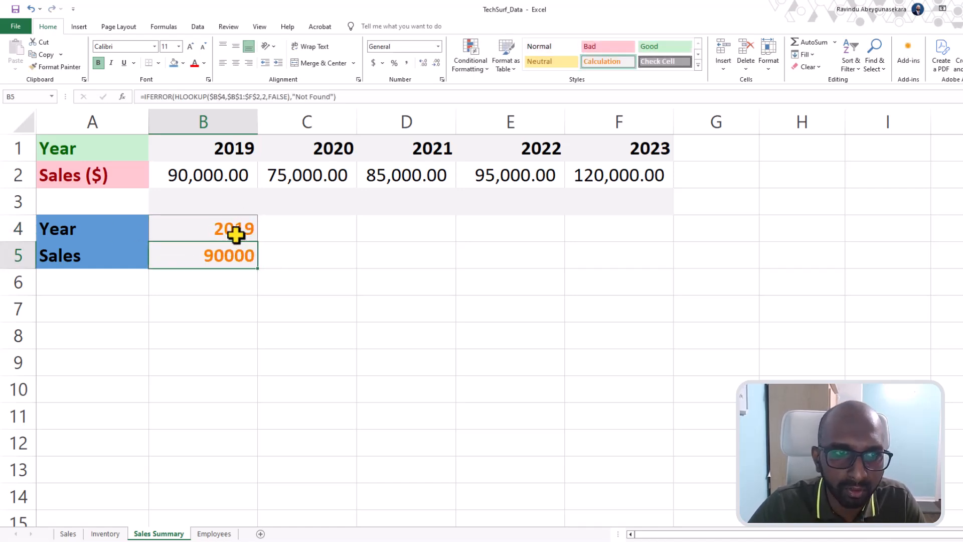
{"action": "left_click", "coordinate": [235, 233]}
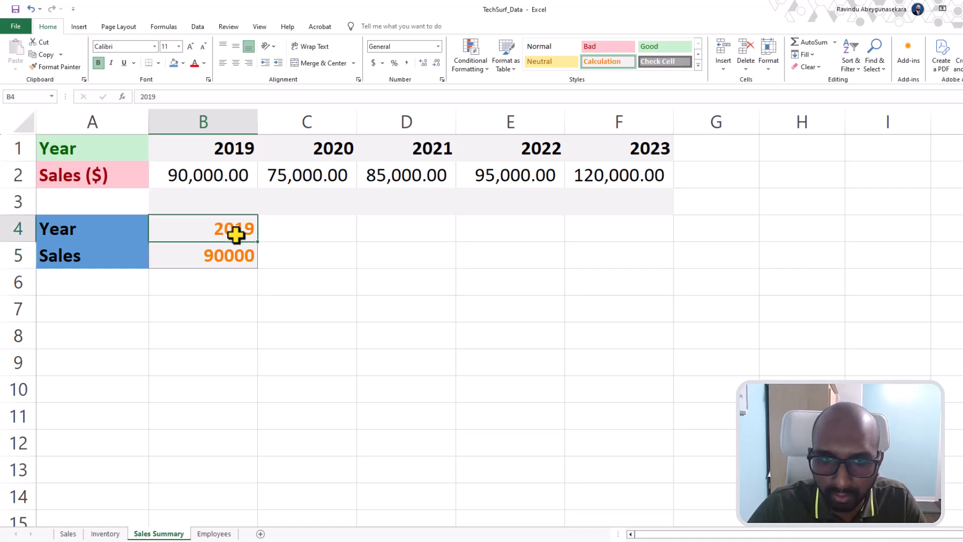
{"action": "type", "text": "2030"}
{"action": "key", "text": "Return"}
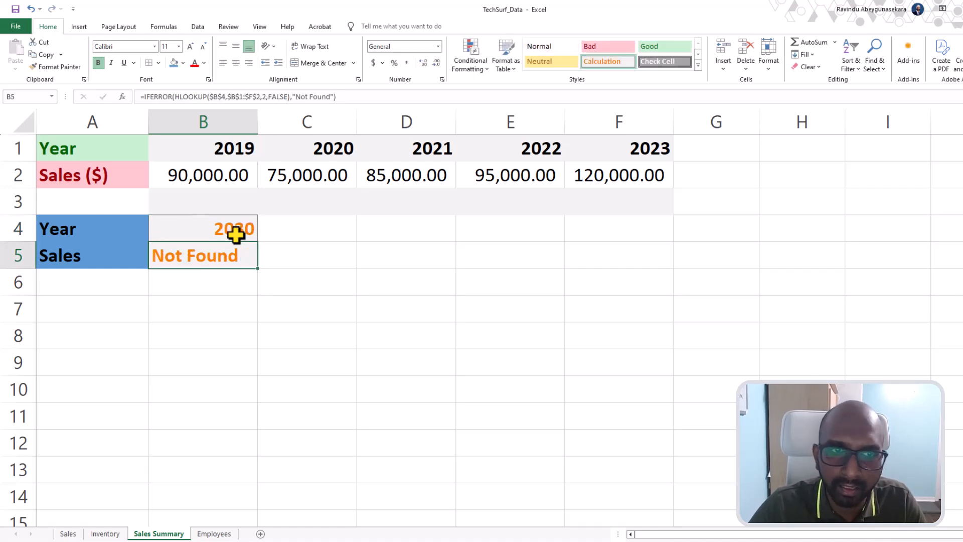